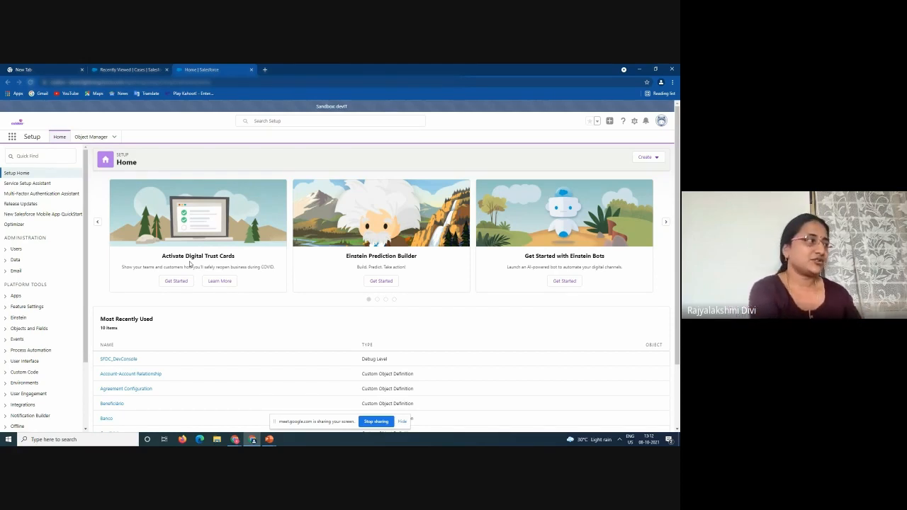
Search Setup's Quick Find for 'einstein bots' and open the Einstein Bots page under Service Cloud Einstein
click(24, 155)
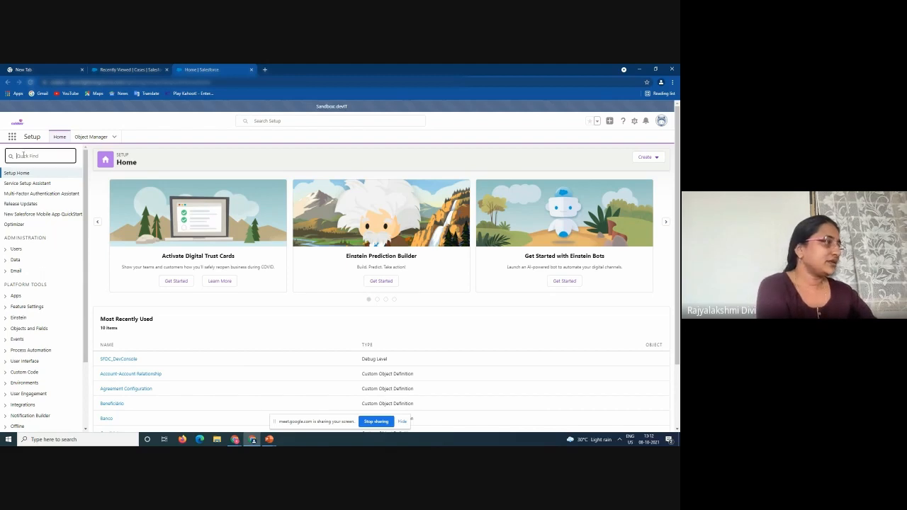
text(d)
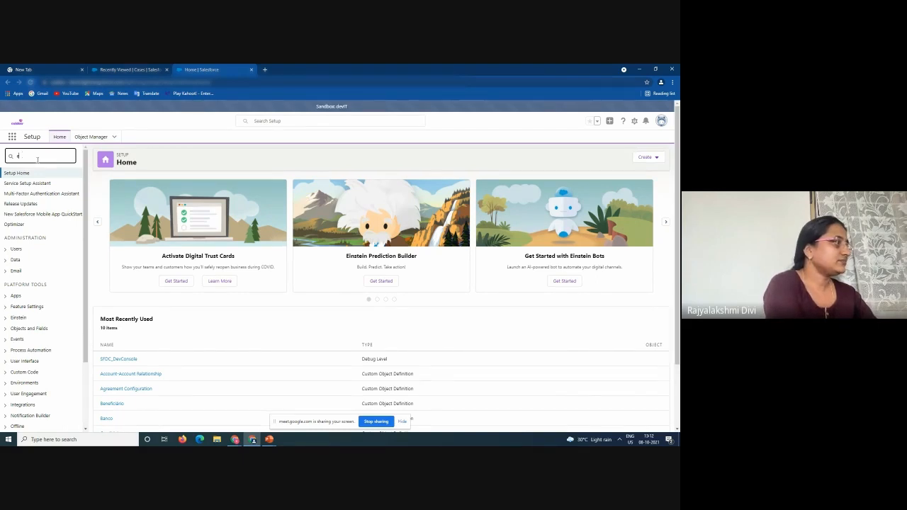
text(instein bots)
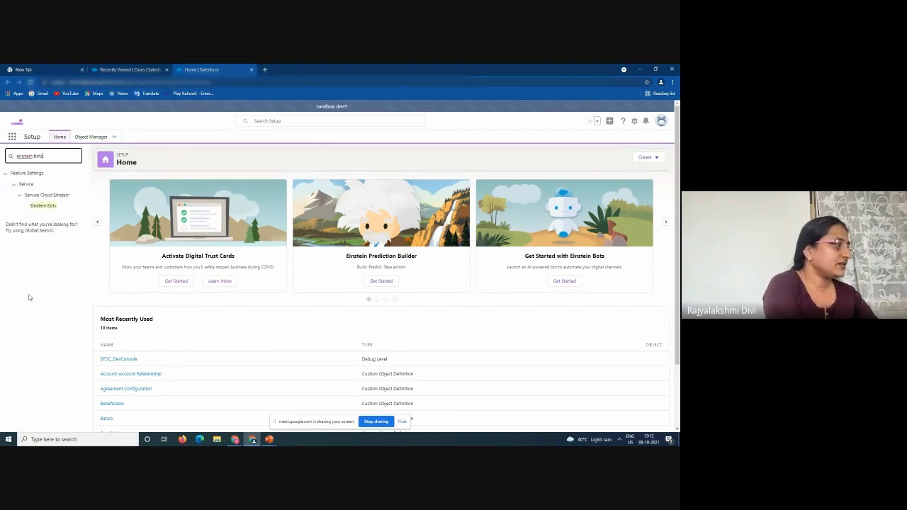
click(51, 206)
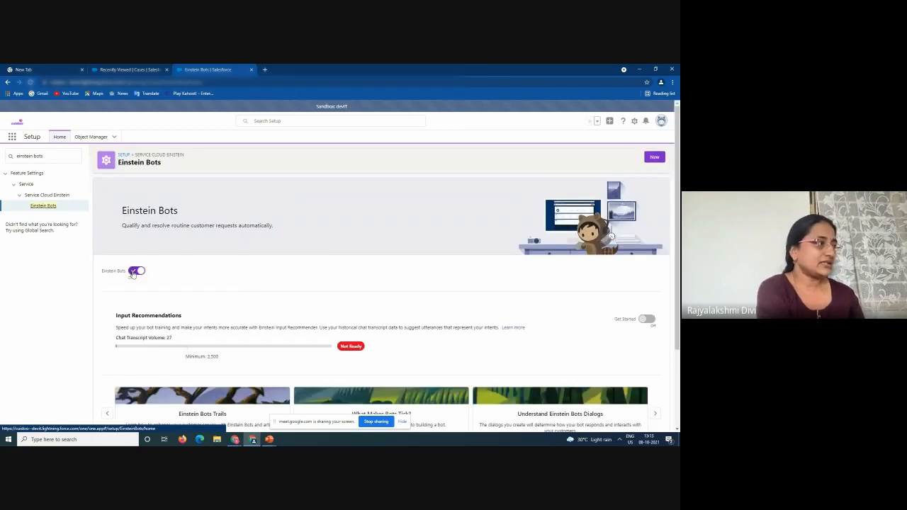
Check the My Bots list, then start a New bot to reach the template choice
scroll(273, 365, down, 3)
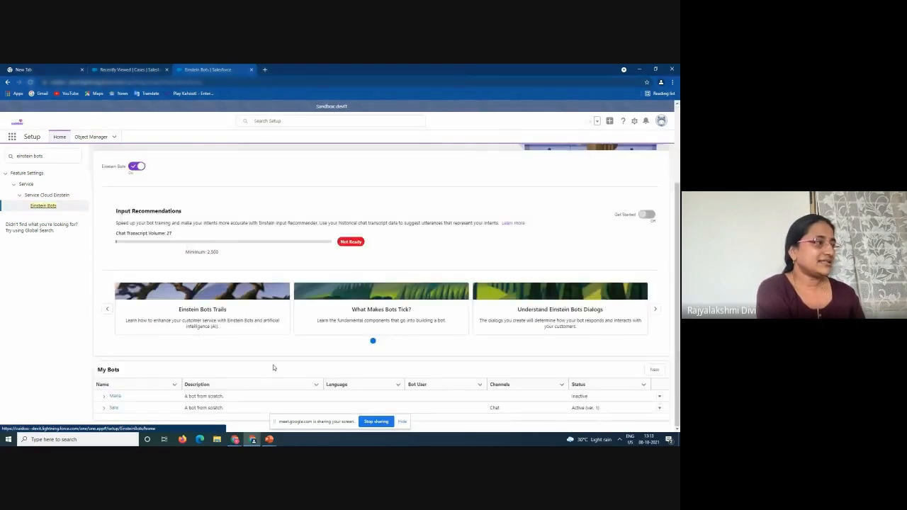
scroll(273, 366, up, 3)
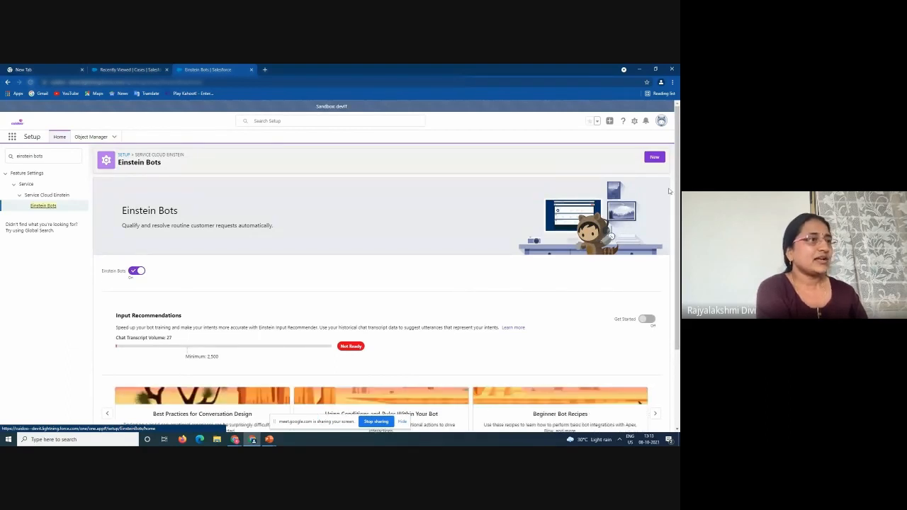
click(652, 157)
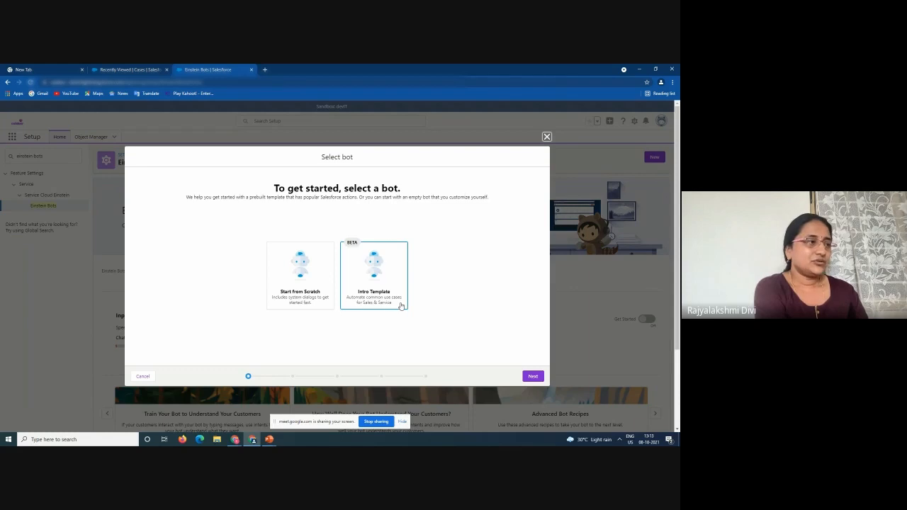
Build the bot from scratch, named 'bot' in English, and continue to the greeting step
click(312, 308)
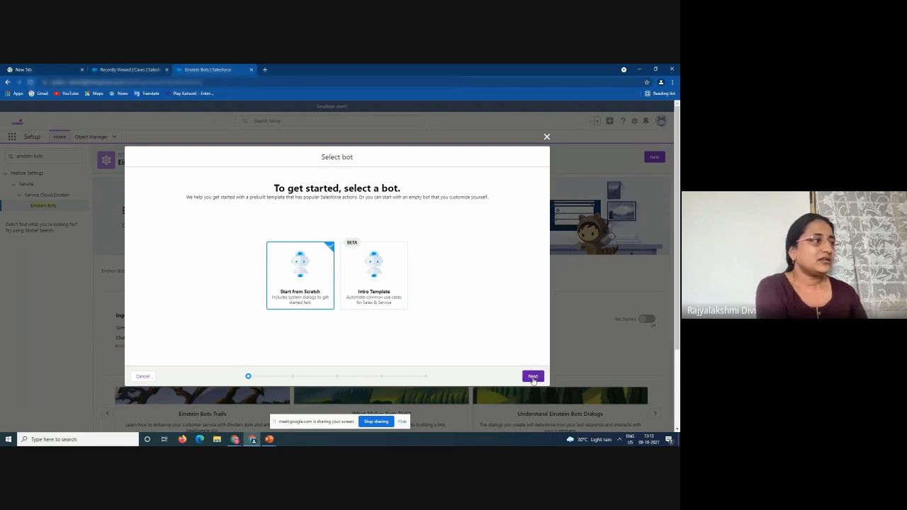
click(533, 378)
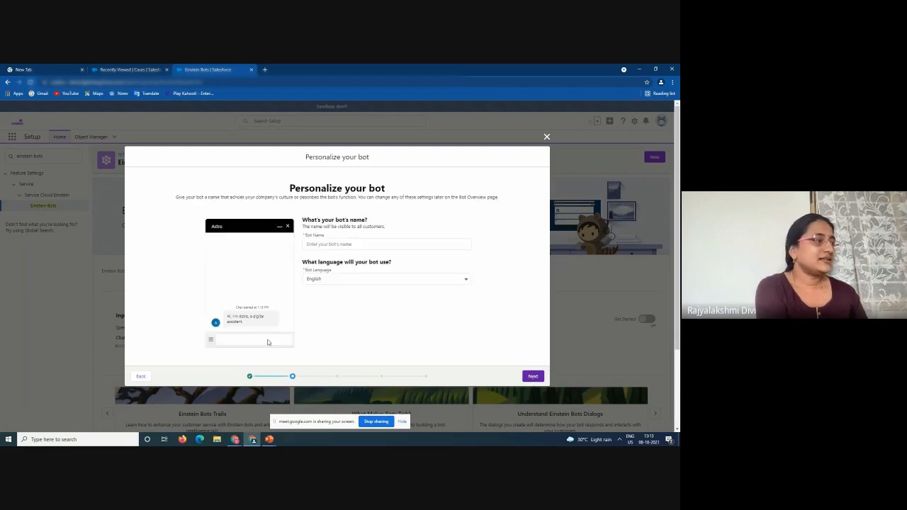
click(340, 246)
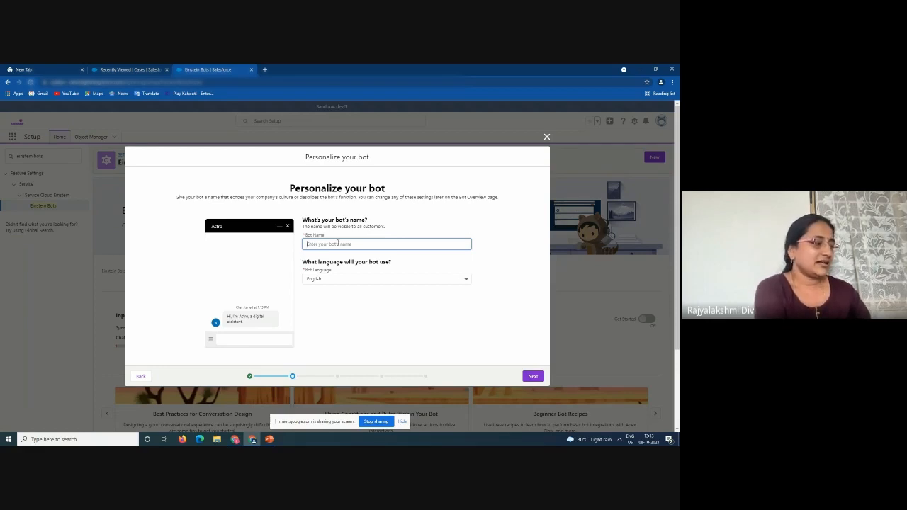
text(sara)
double_click(338, 242)
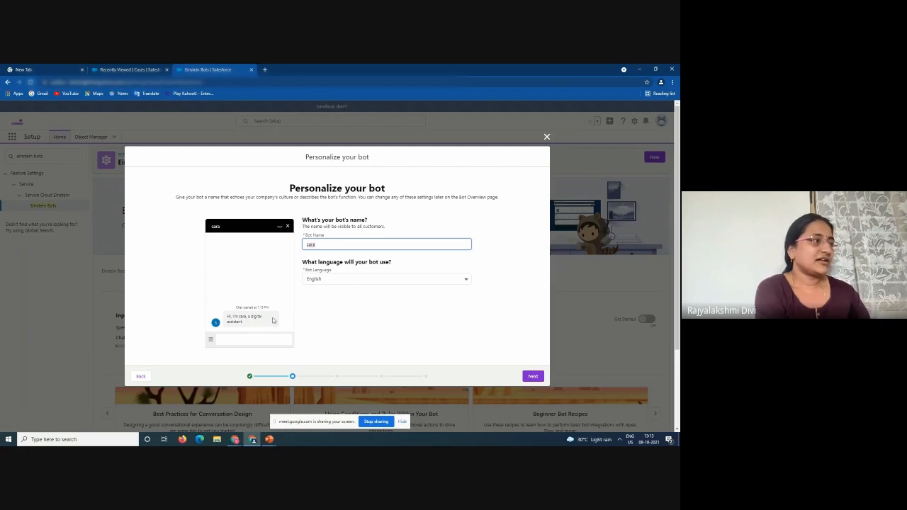
key(BackSpace)
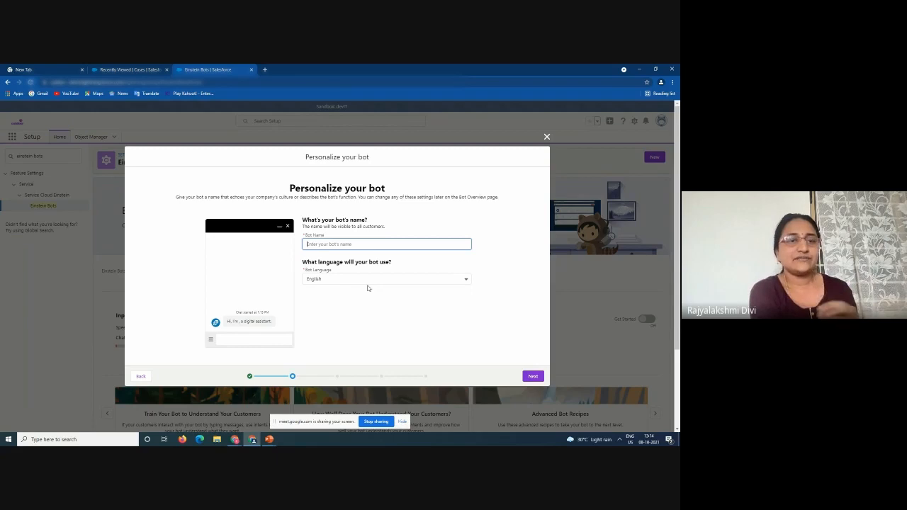
click(361, 278)
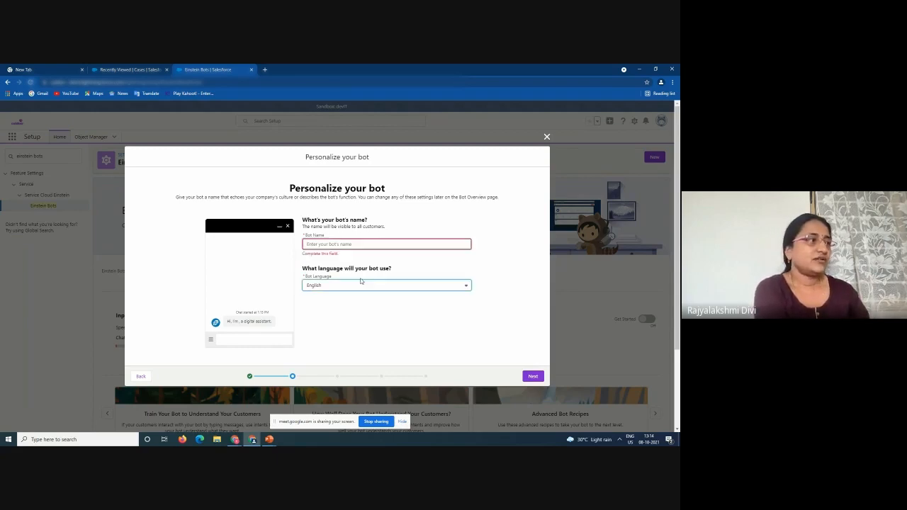
click(362, 244)
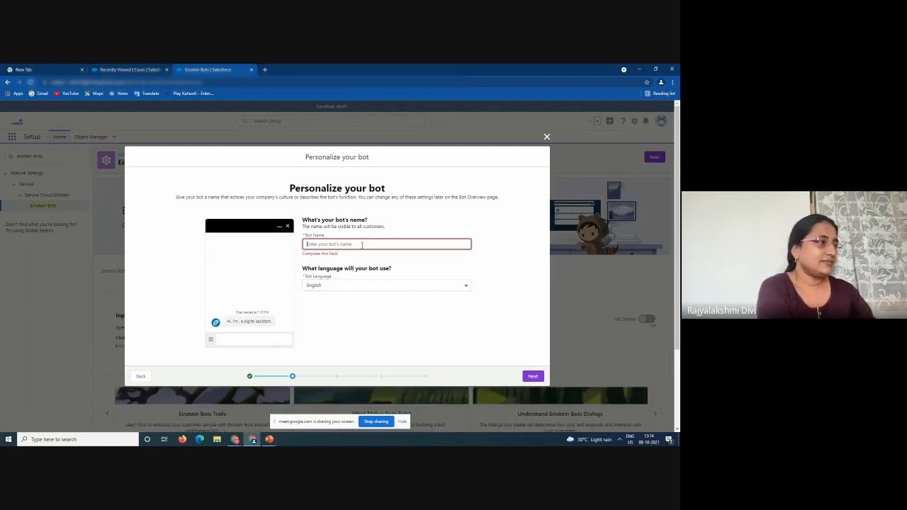
text(bot)
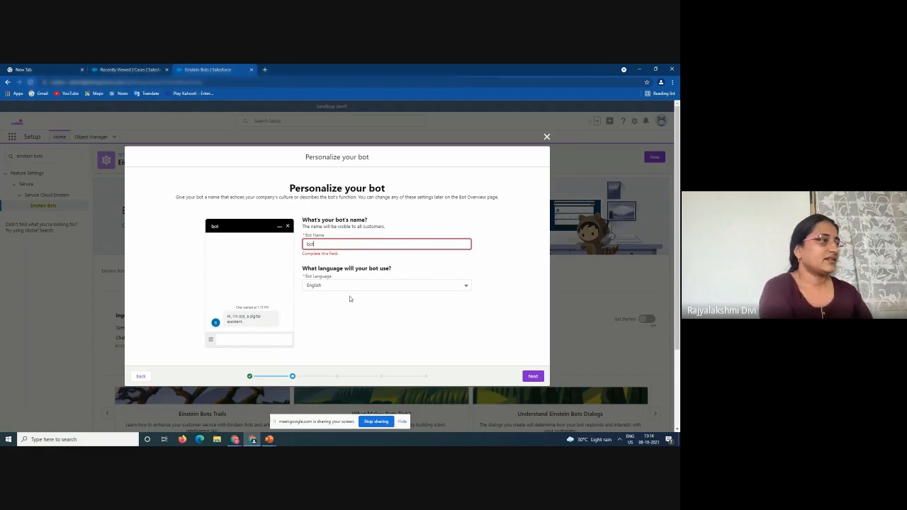
click(531, 377)
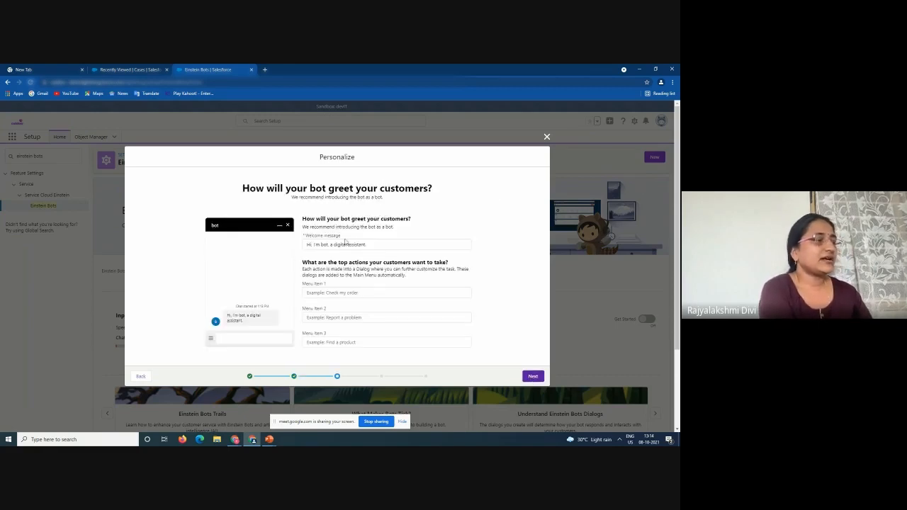
Leave the default welcome message and the empty Menu Item unchanged, and continue
click(365, 245)
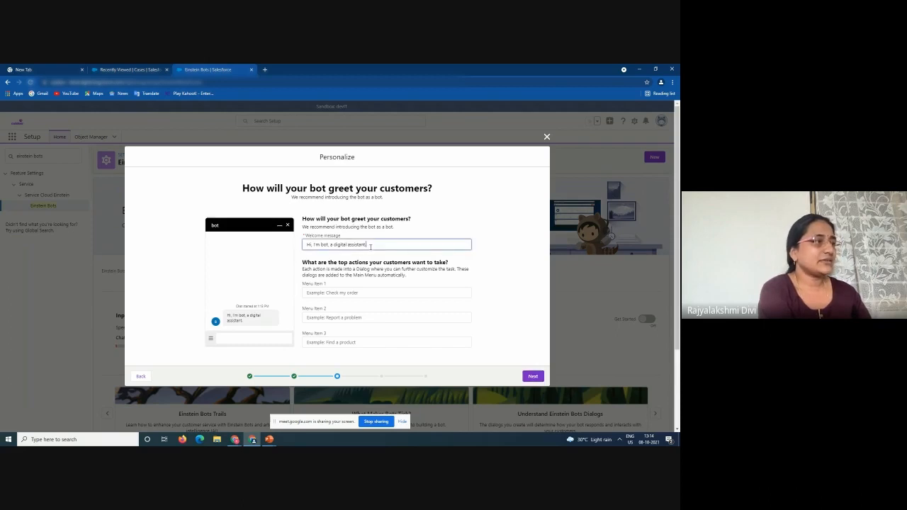
click(354, 293)
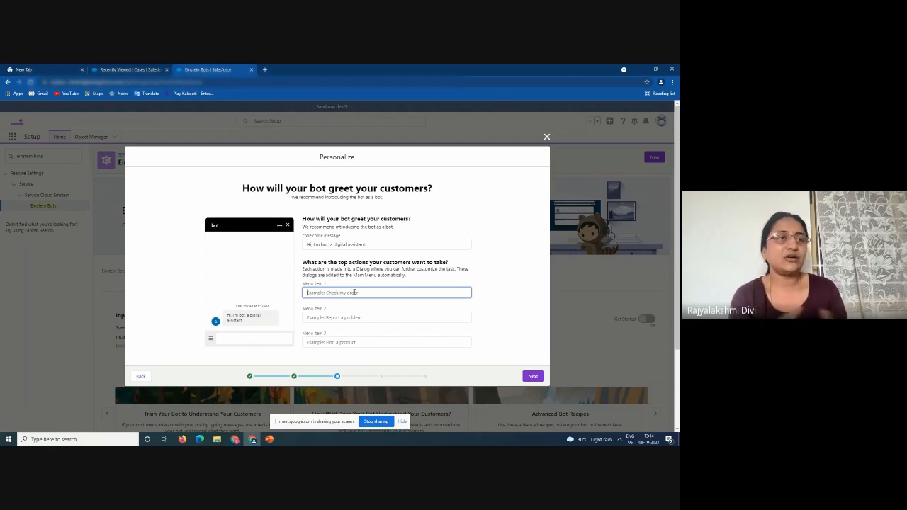
click(532, 376)
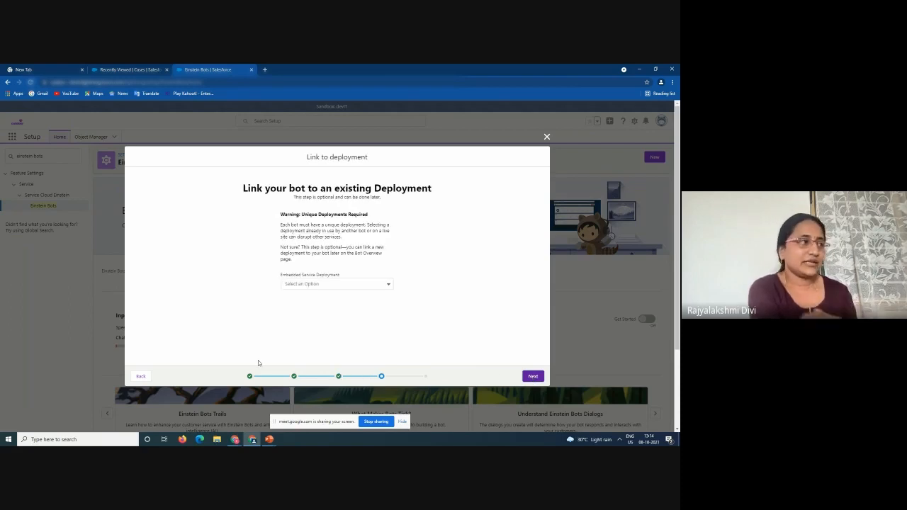
Link the bot to the Cuidoo Team embedded service deployment and advance to the Finish step
click(327, 283)
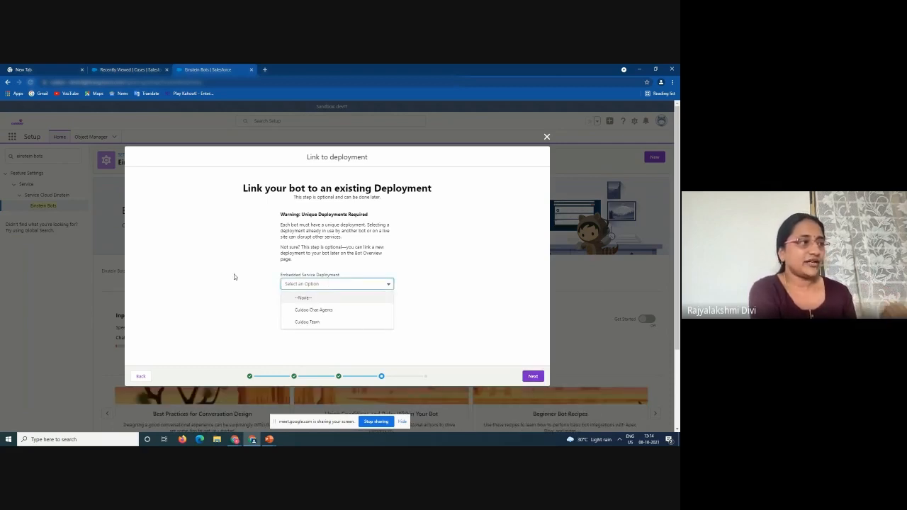
click(303, 321)
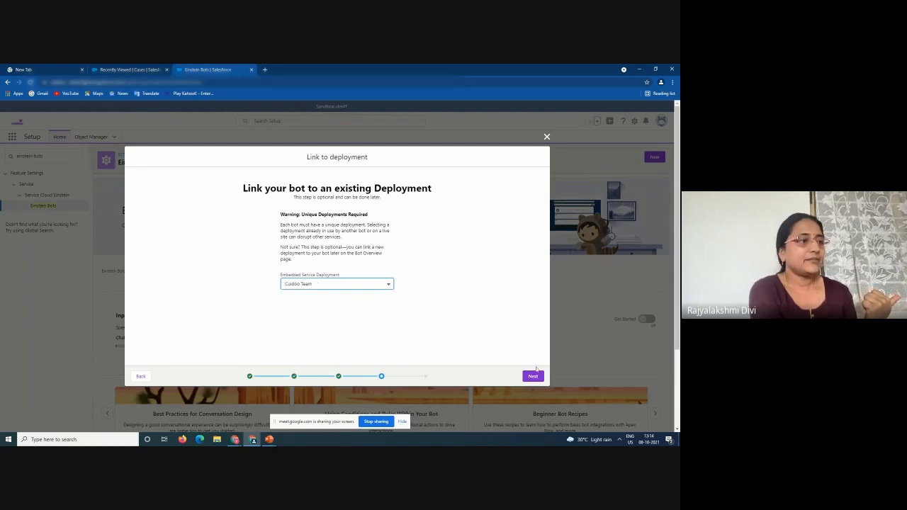
click(531, 376)
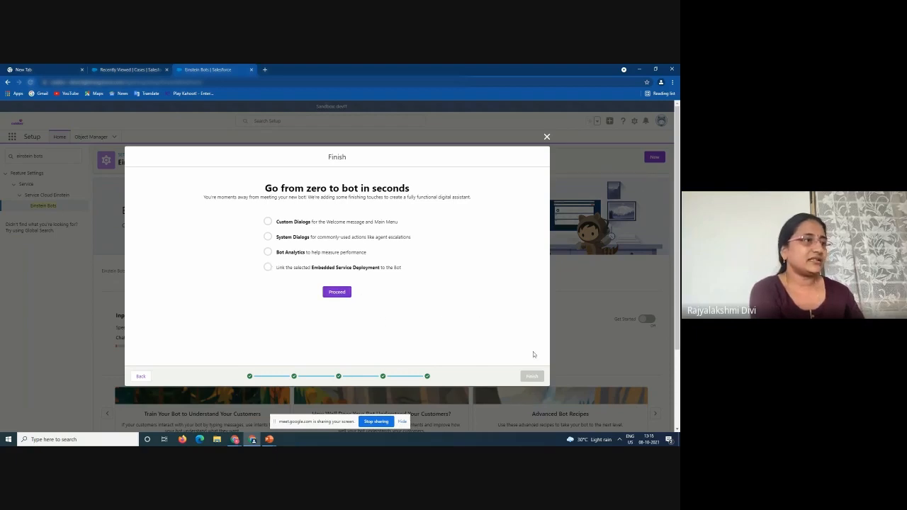
Close the wizard and choose Edit on the Sara row in My Bots
click(546, 138)
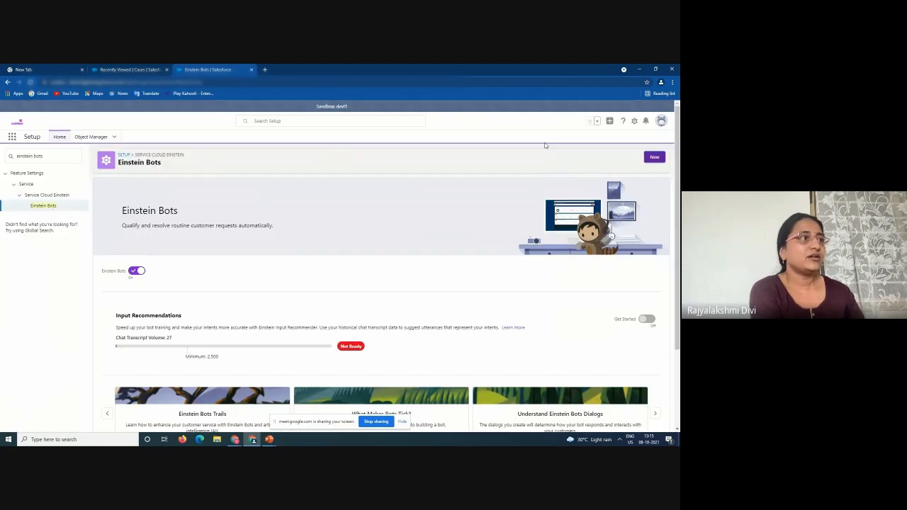
scroll(416, 297, down, 3)
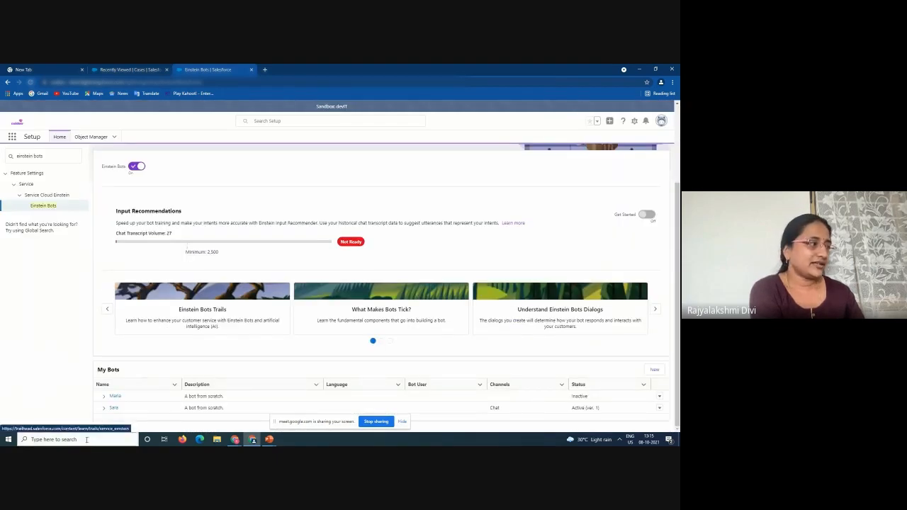
click(109, 410)
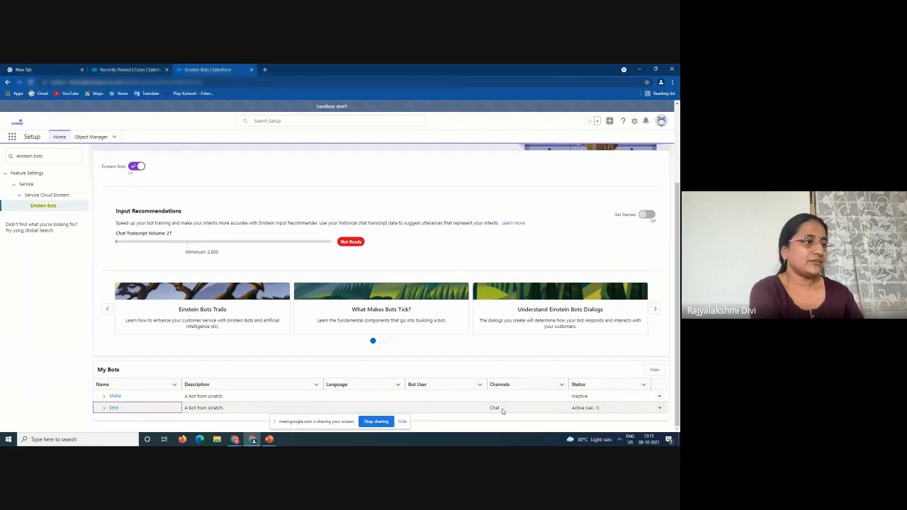
click(660, 409)
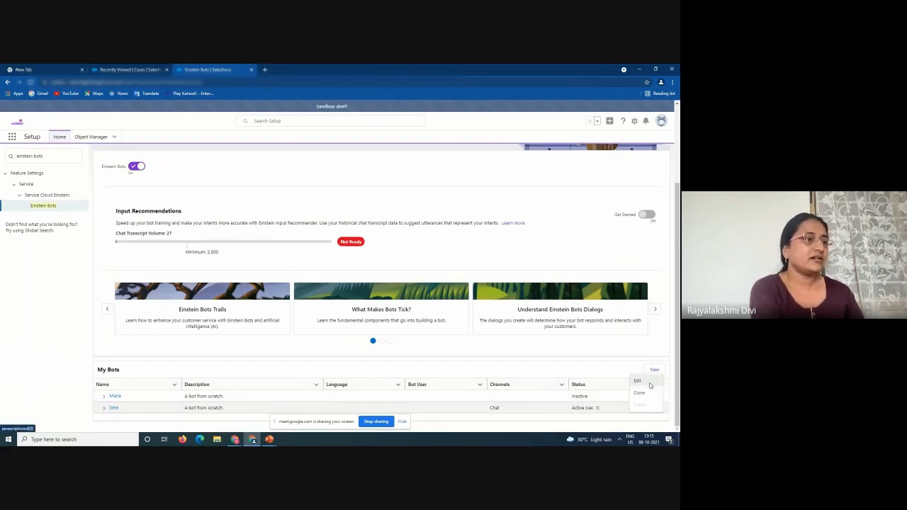
click(648, 384)
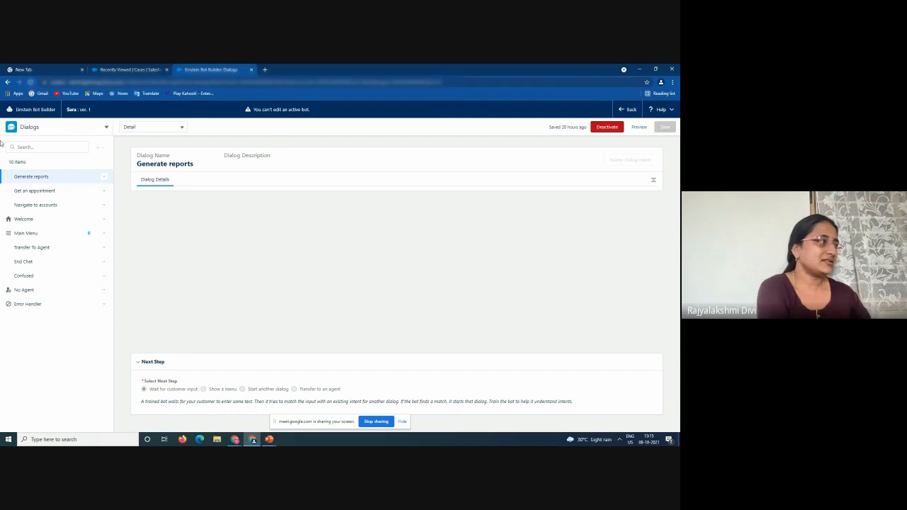
Review the Welcome and Main Menu dialogs, deactivate Sara, and view the add-element options
click(30, 219)
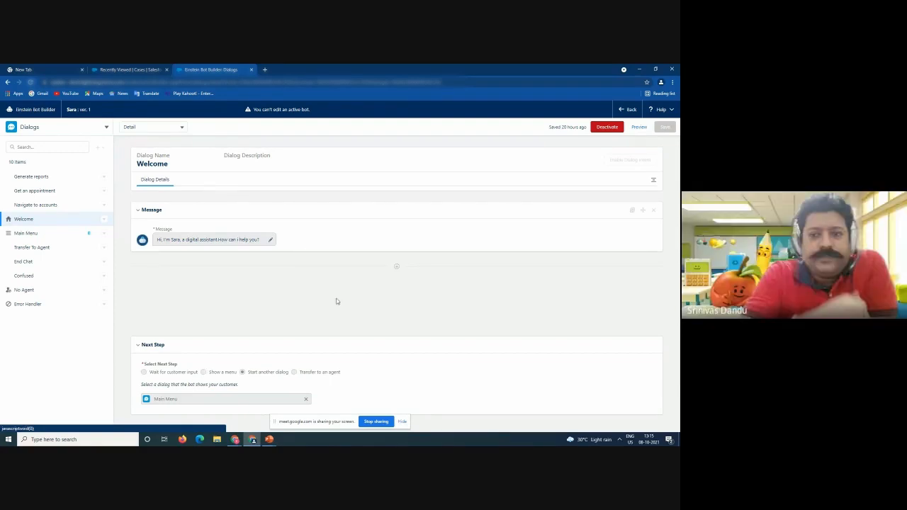
click(37, 234)
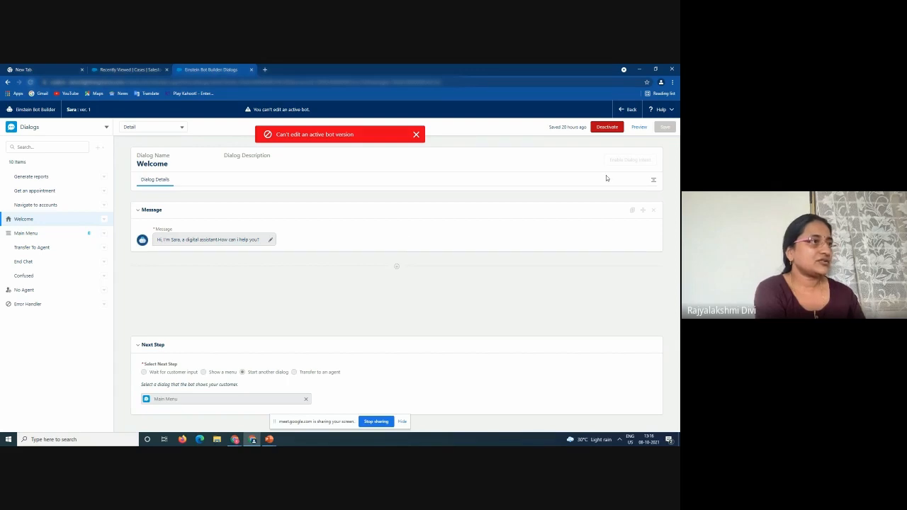
click(607, 129)
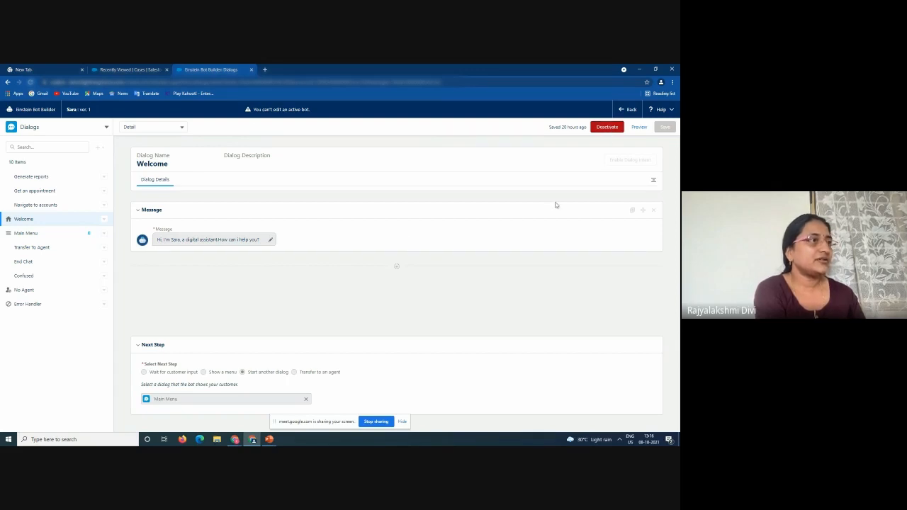
click(439, 291)
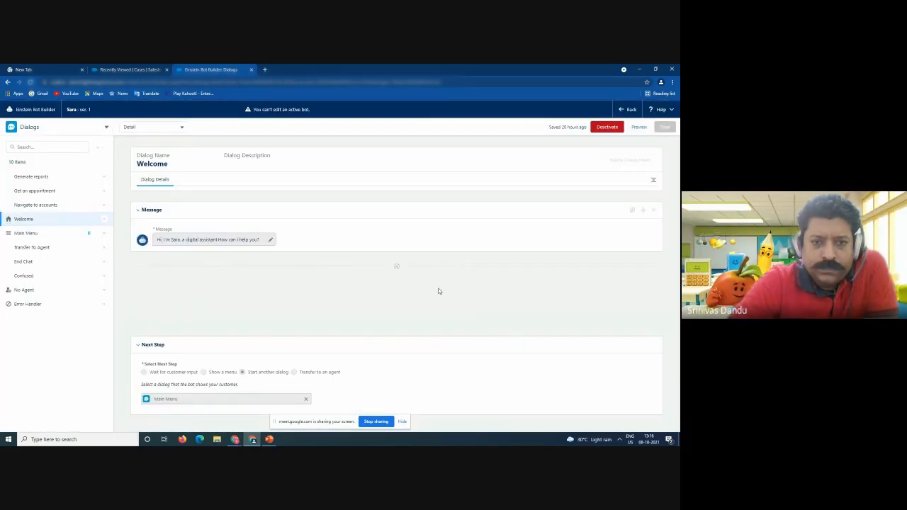
click(394, 266)
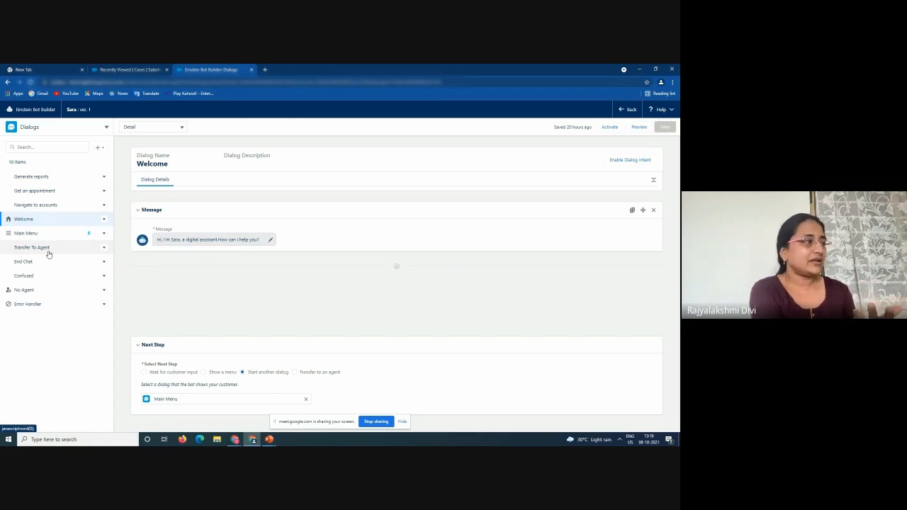
Set the Welcome dialog's Next Step to 'Show a menu'
click(204, 372)
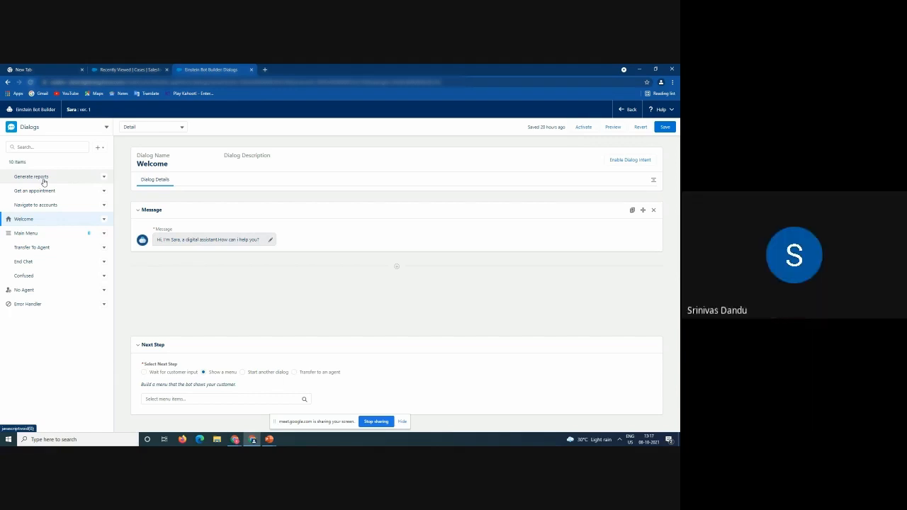
click(29, 127)
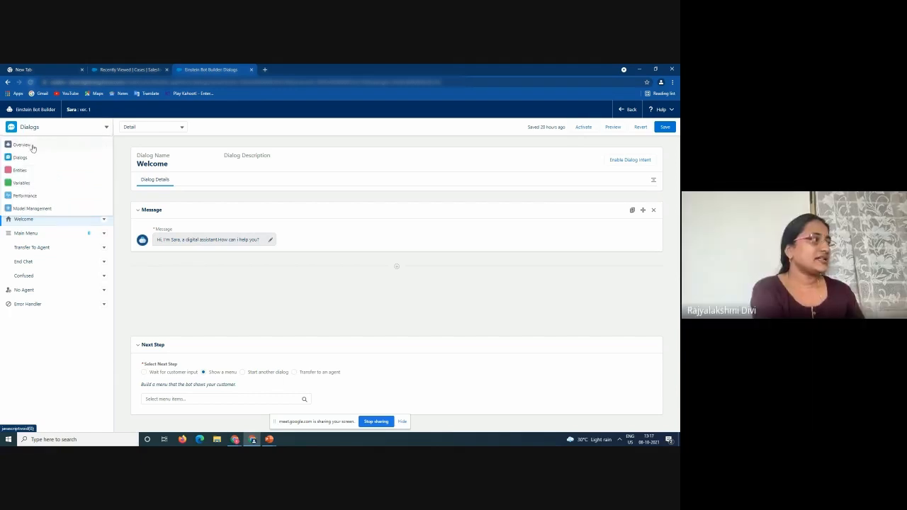
Go to the Overview page, abandoning the unsaved Welcome change, and browse the section list
click(33, 147)
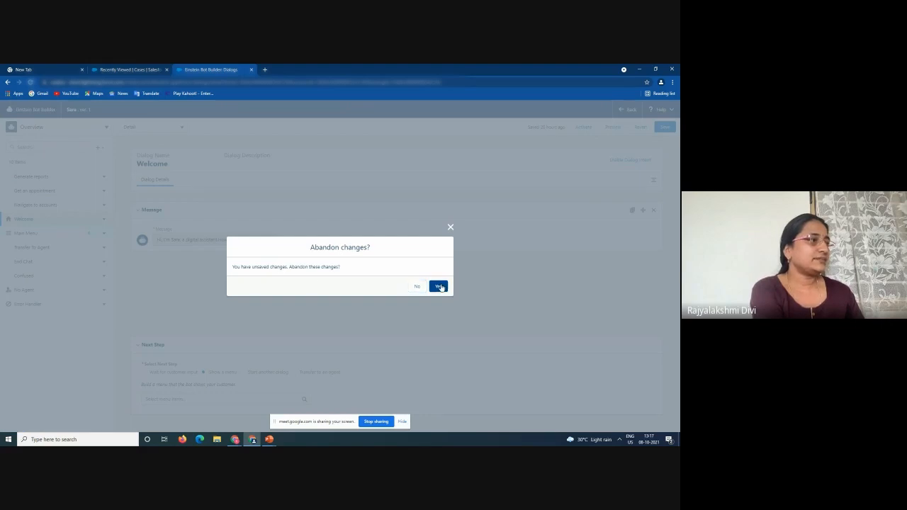
click(440, 286)
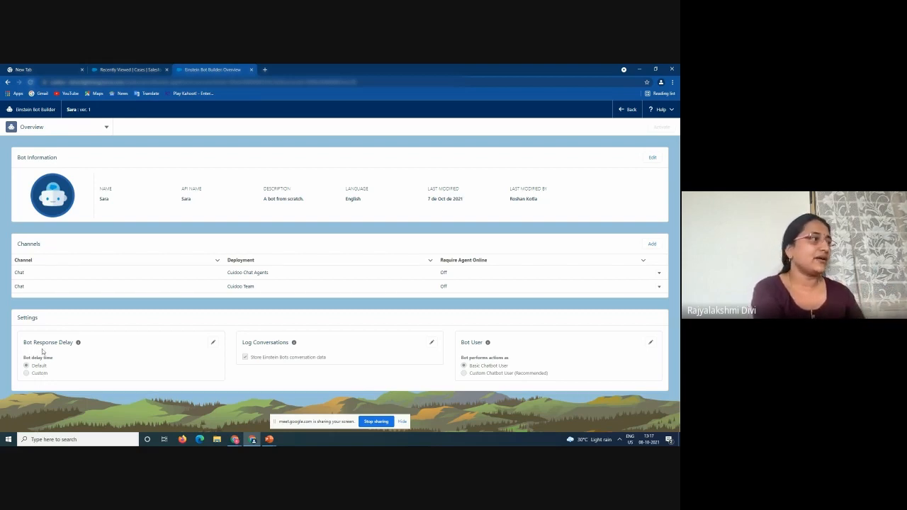
click(83, 129)
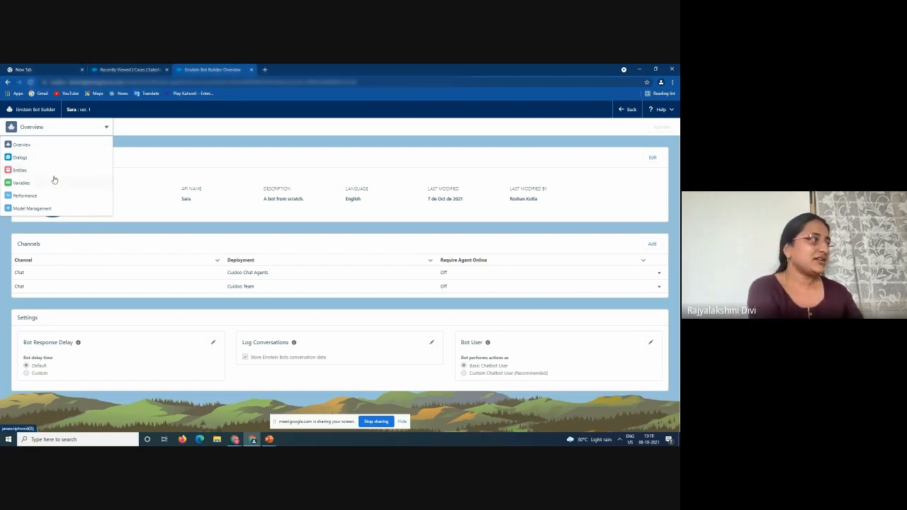
click(452, 144)
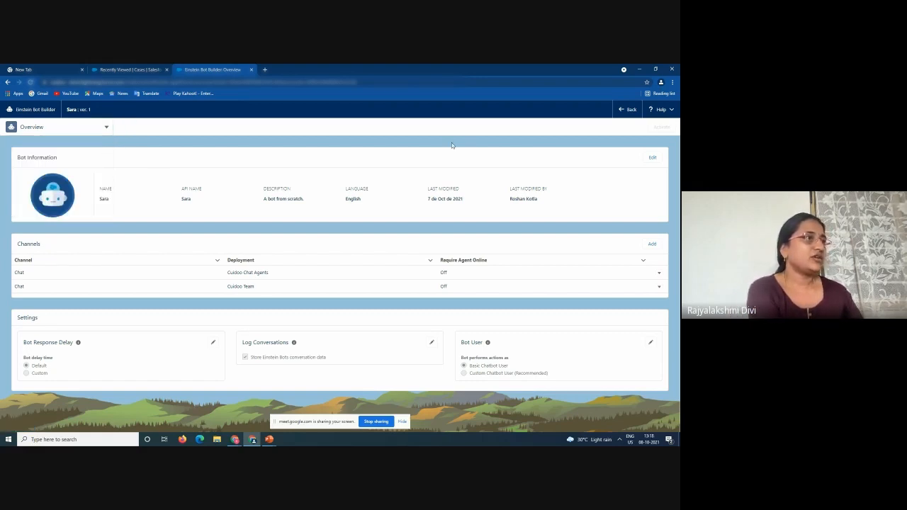
click(54, 127)
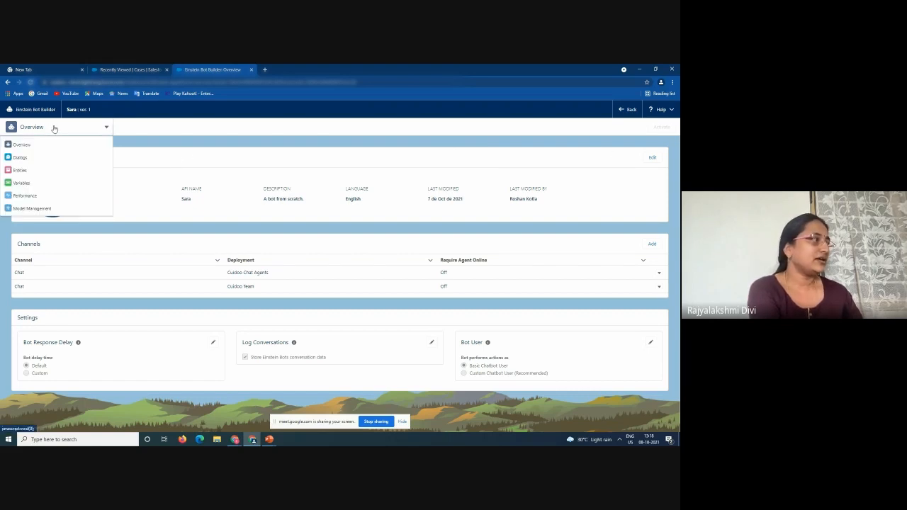
From Dialogs, activate Sara and preview it with the Cuidoo Team embedded service channel
click(21, 157)
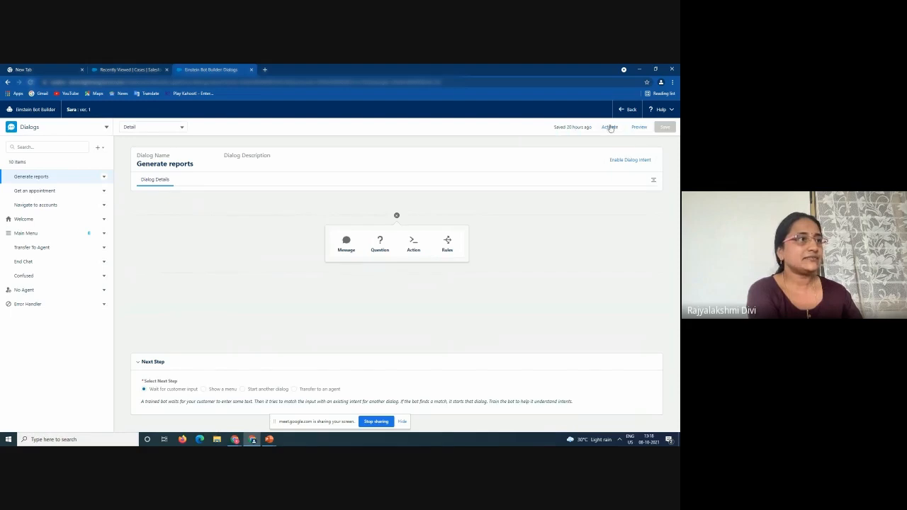
click(608, 129)
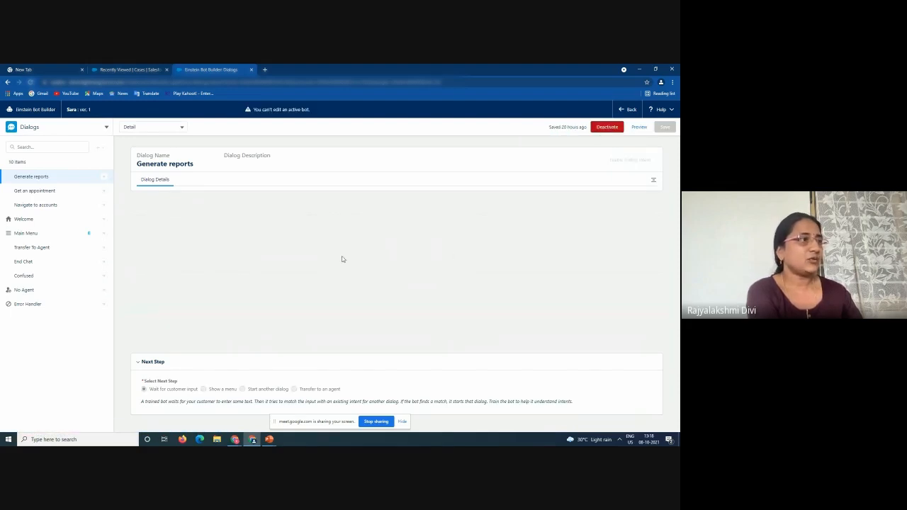
click(639, 127)
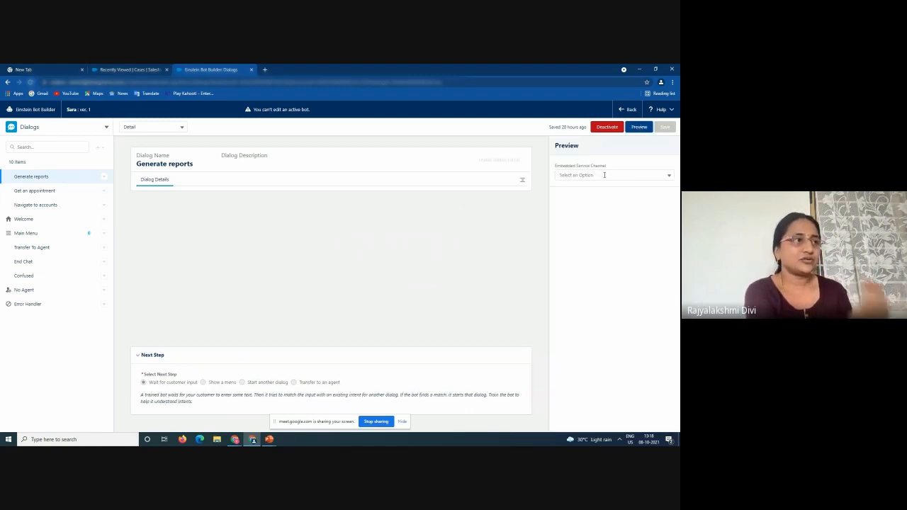
click(604, 175)
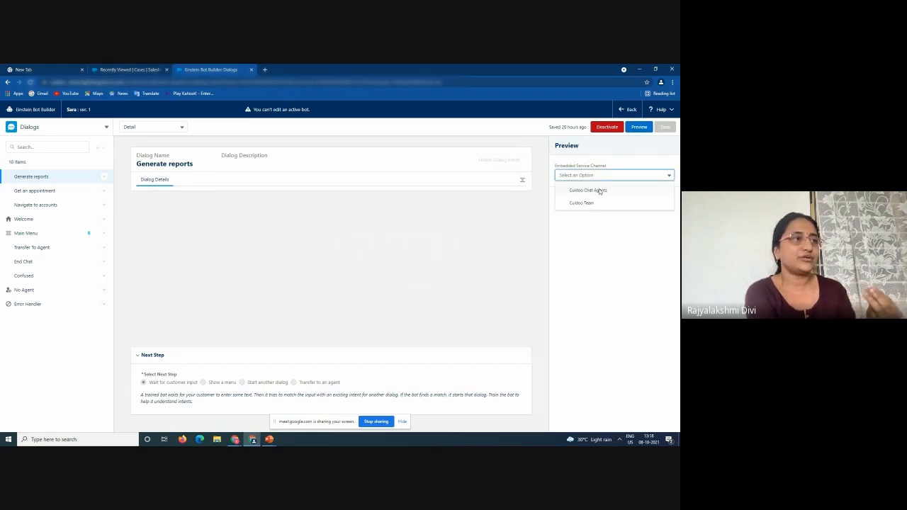
click(592, 202)
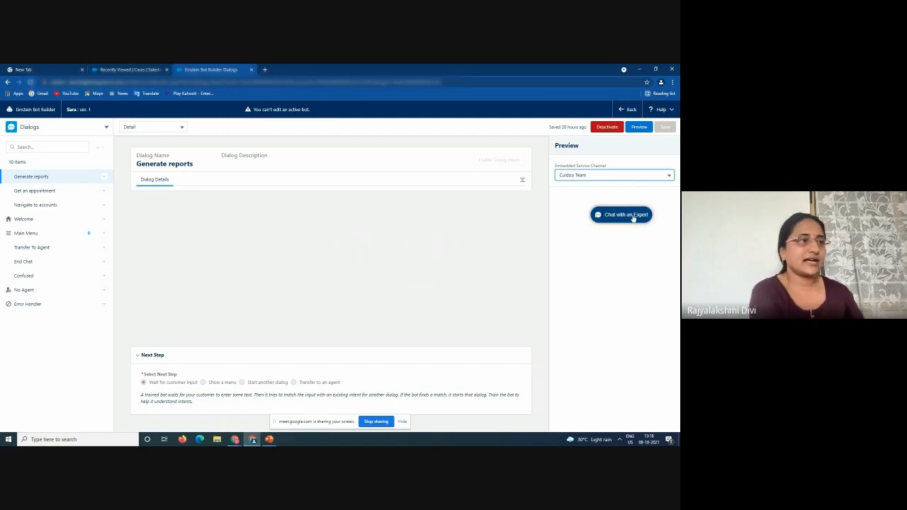
Open Chat with an Expert and fill the pre-chat form with first name, email, subject 'hi' and web email
click(633, 218)
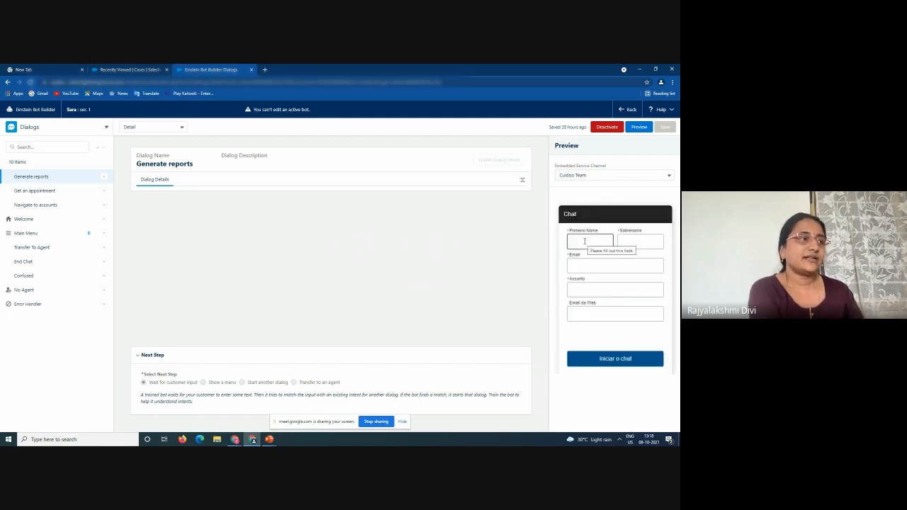
click(590, 240)
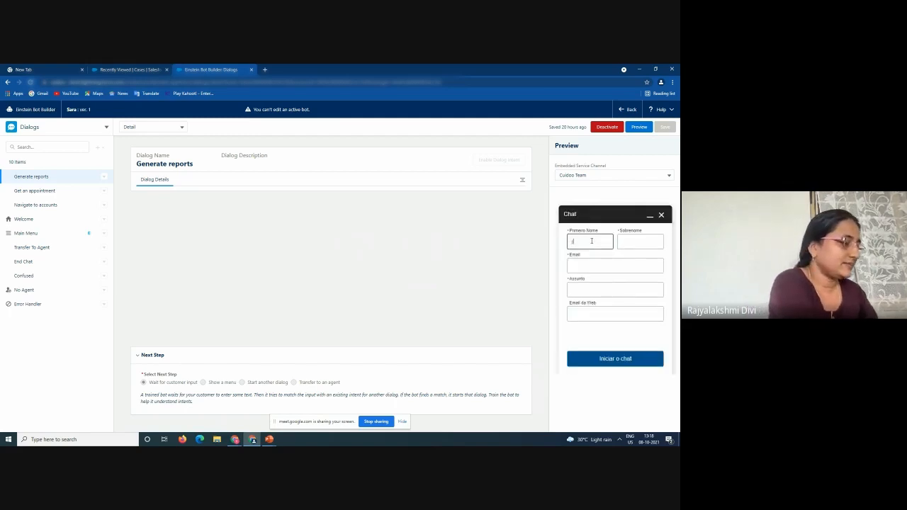
text(raj)
click(627, 245)
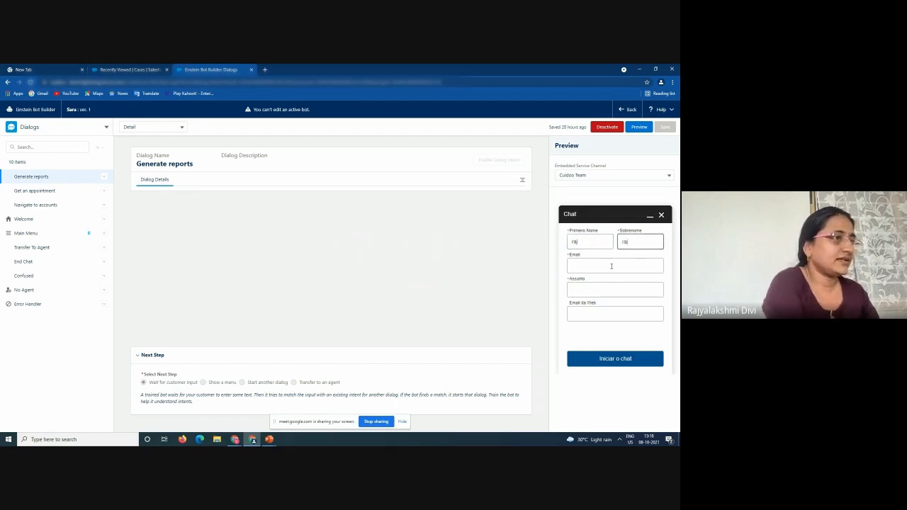
click(611, 265)
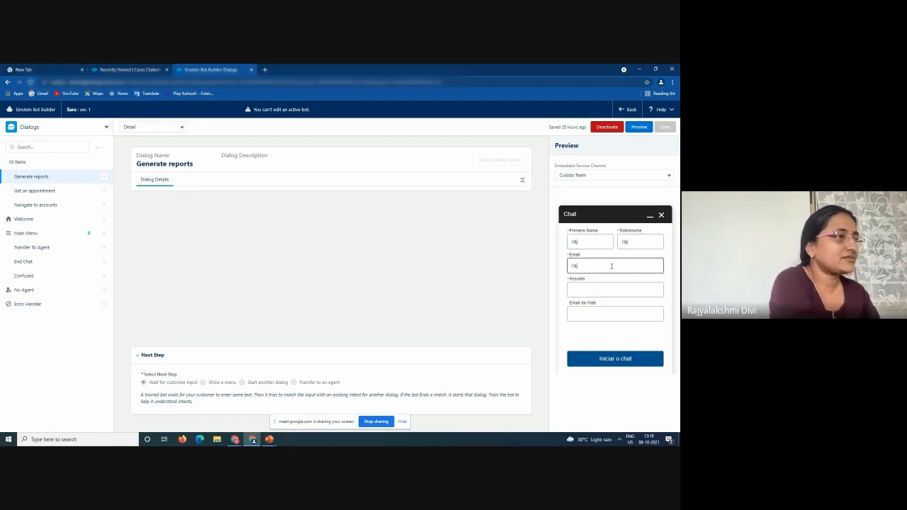
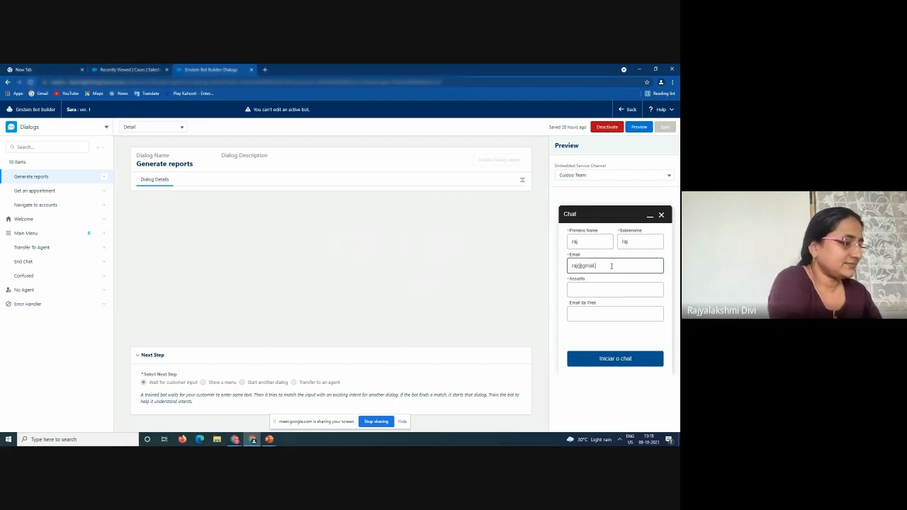
click(606, 288)
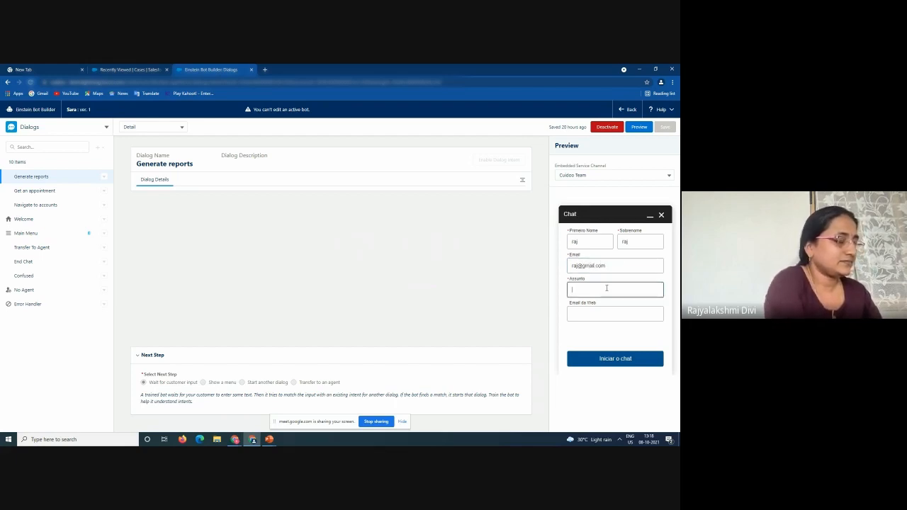
click(592, 313)
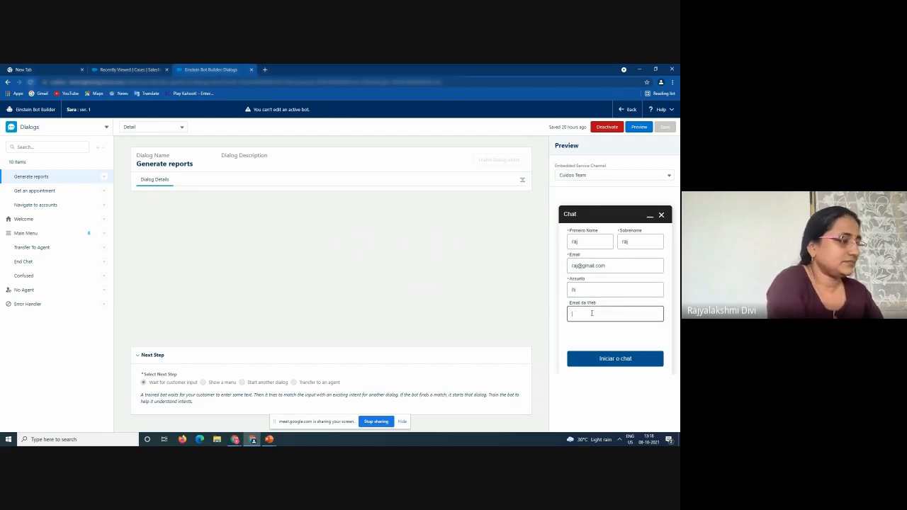
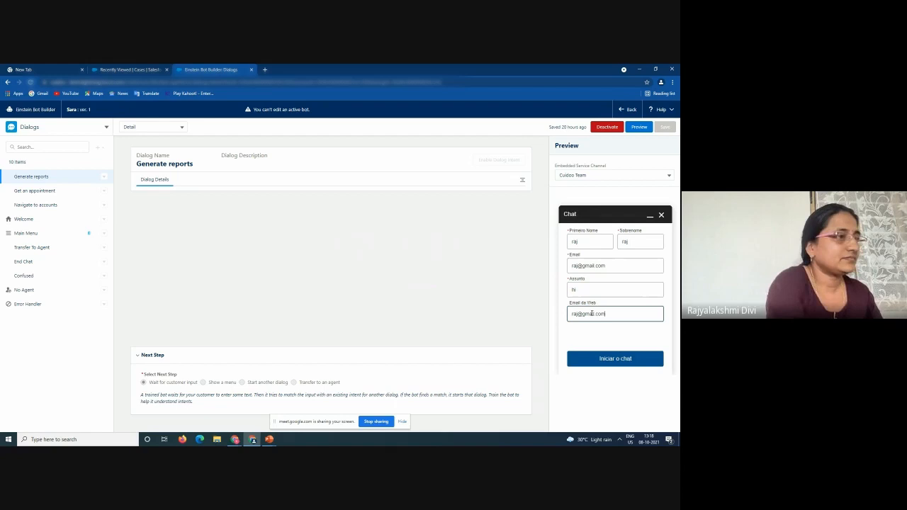
Start the preview chat, choose Generate reports, then show the Demo slide of the Einstein in salesforce presentation
click(591, 361)
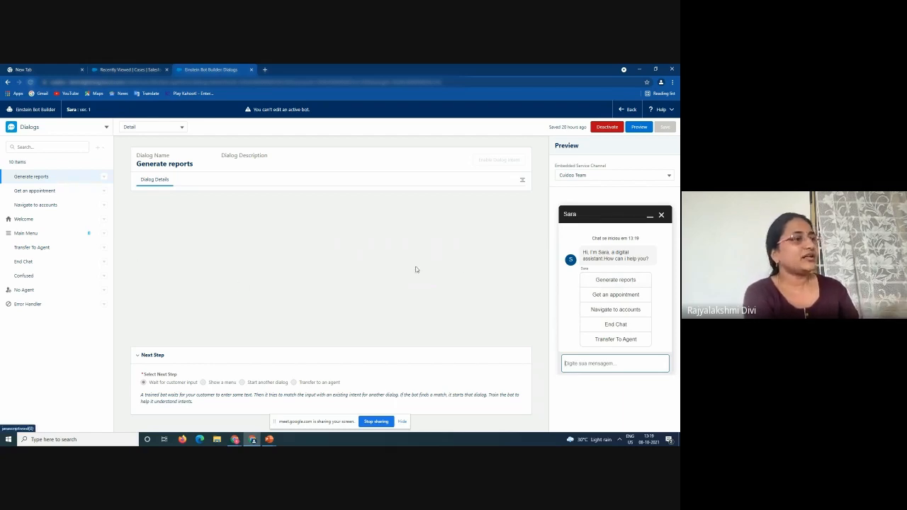
click(618, 281)
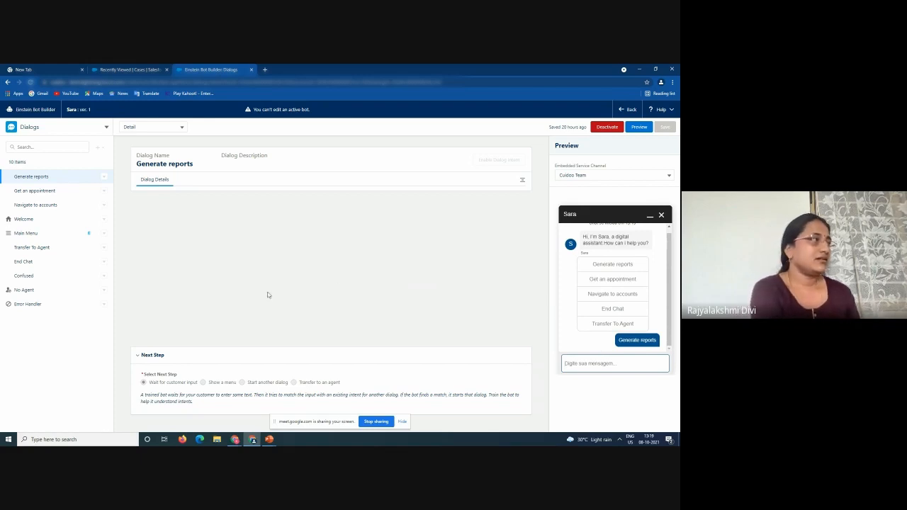
click(270, 440)
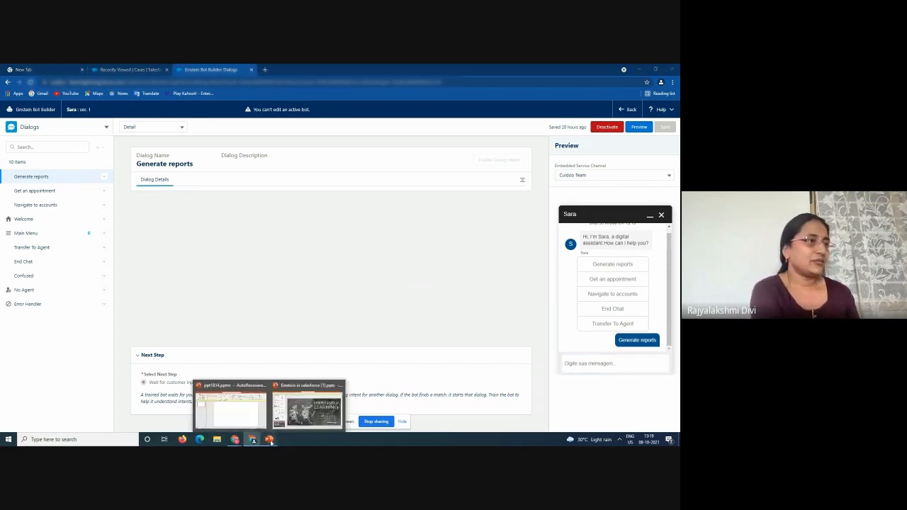
click(298, 409)
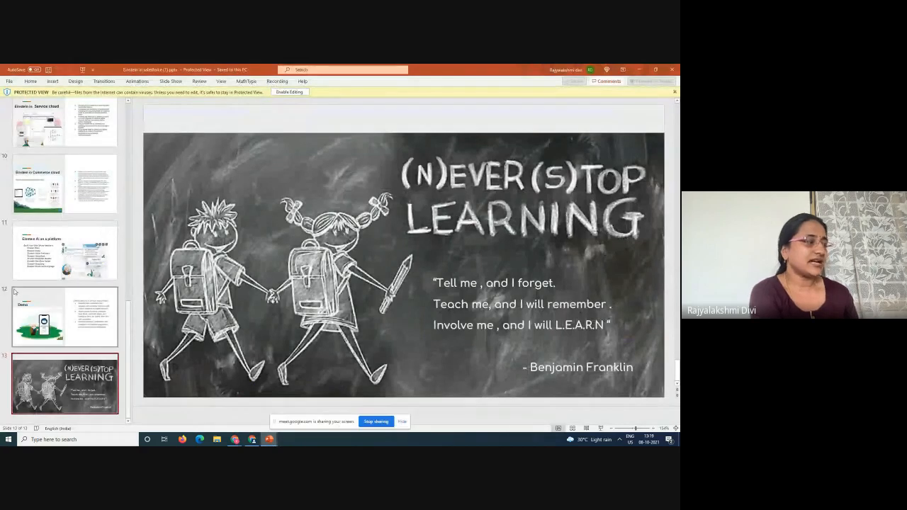
click(45, 316)
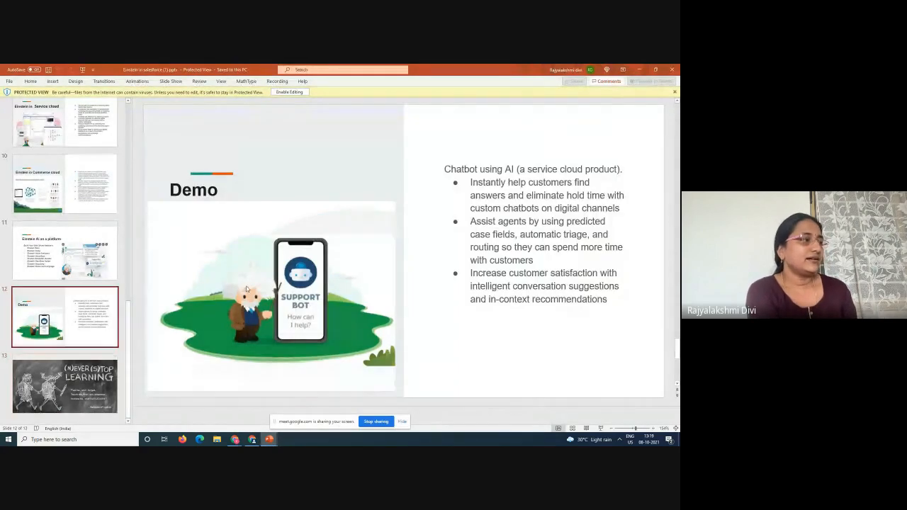